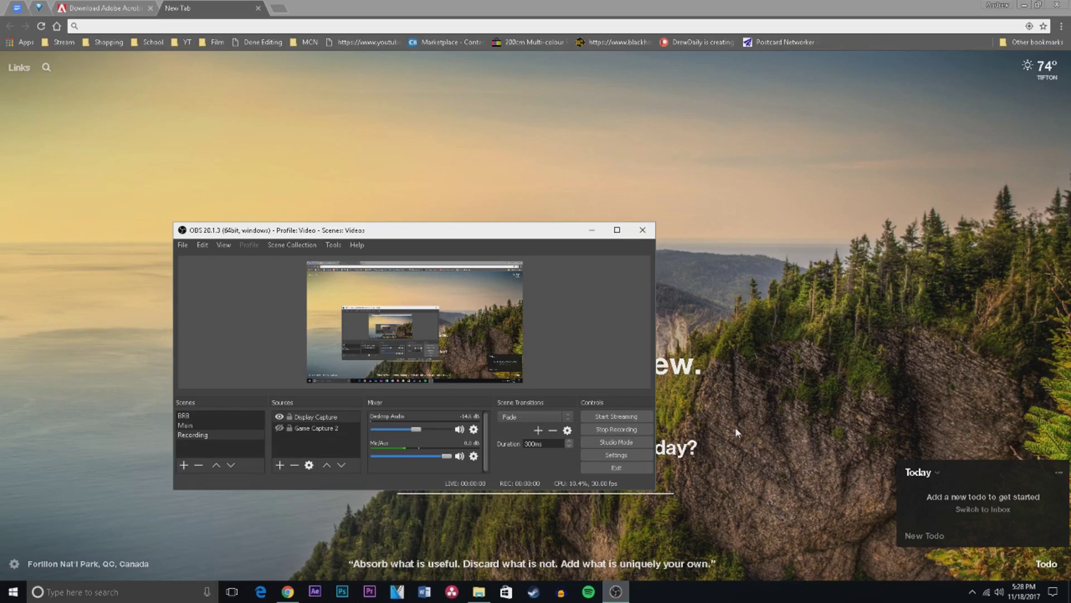
- Bring Chrome in front of OBS and switch to the Download Adobe Acrobat tab
left_click(736, 433)
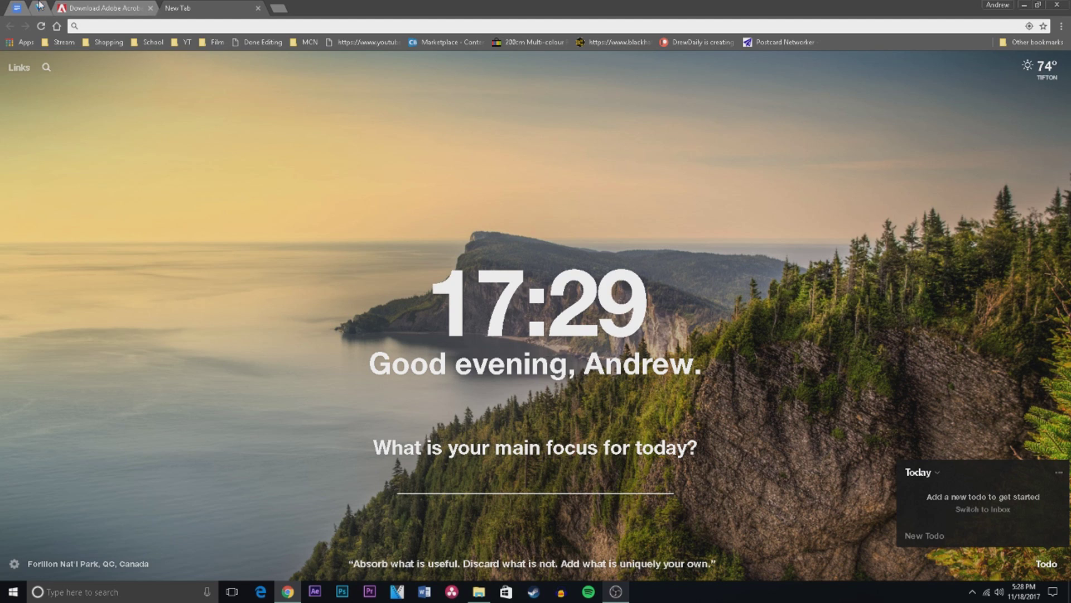
left_click(75, 7)
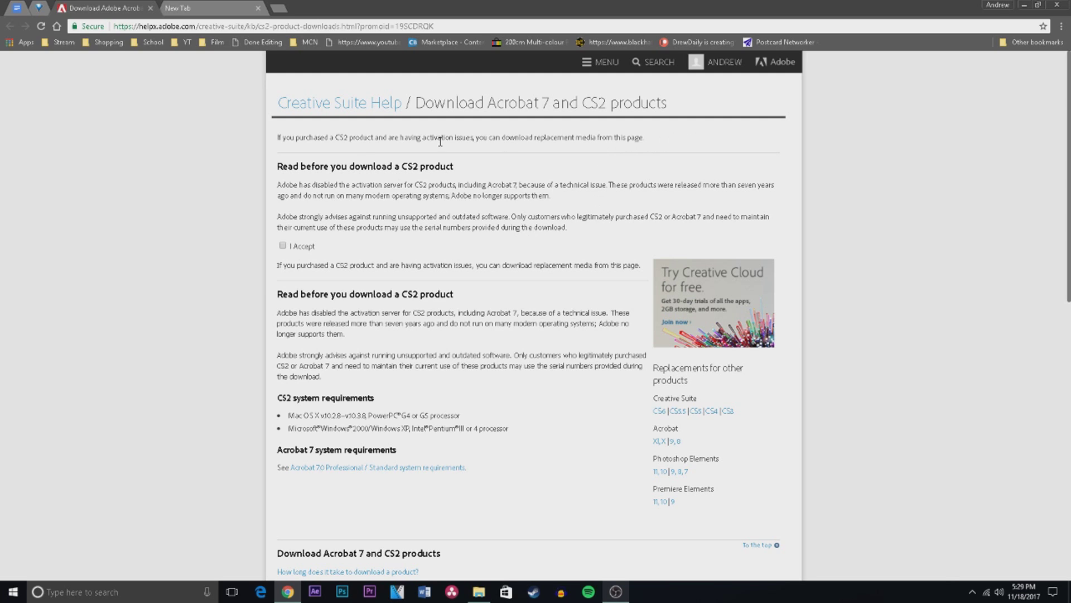
triple_click(279, 187)
left_click(446, 213)
left_click(283, 245)
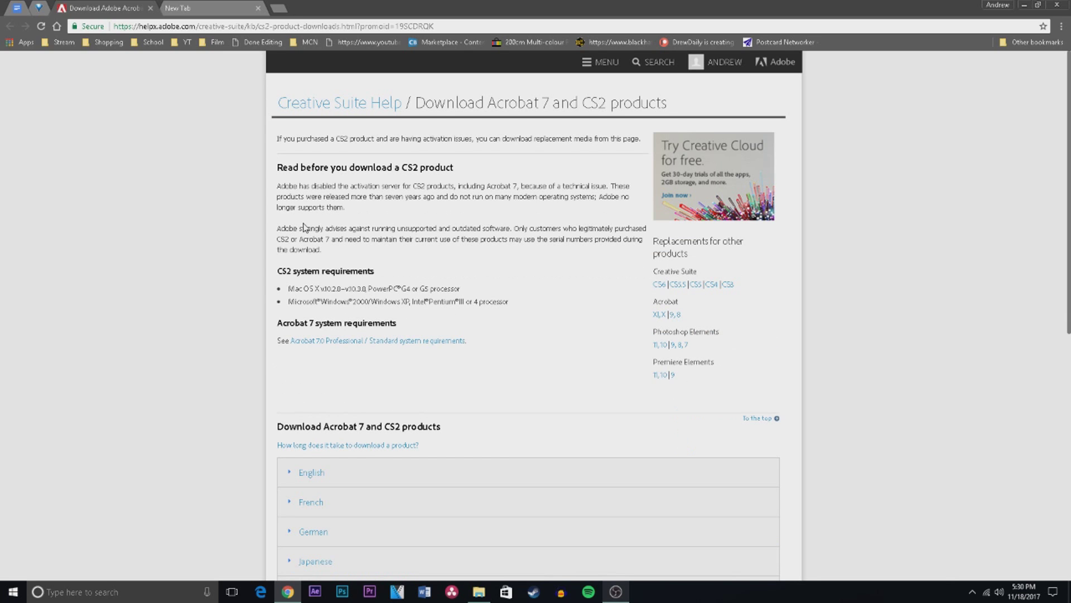
- Expand the English downloads table of CS2 products on the Adobe help page
scroll(304, 228, "down", 6)
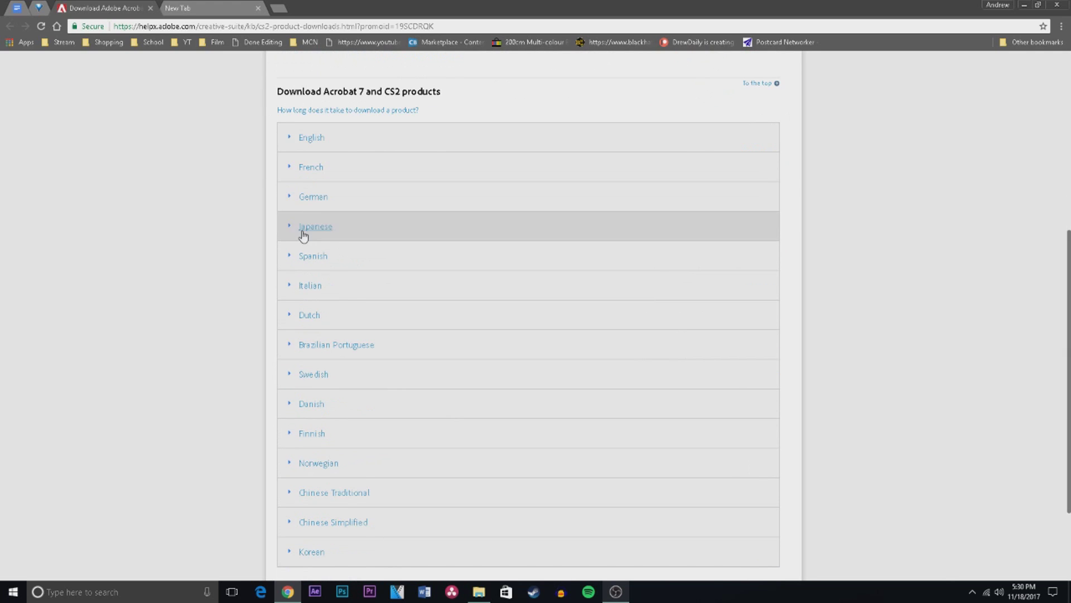
left_click(286, 138)
scroll(321, 143, "down", 1)
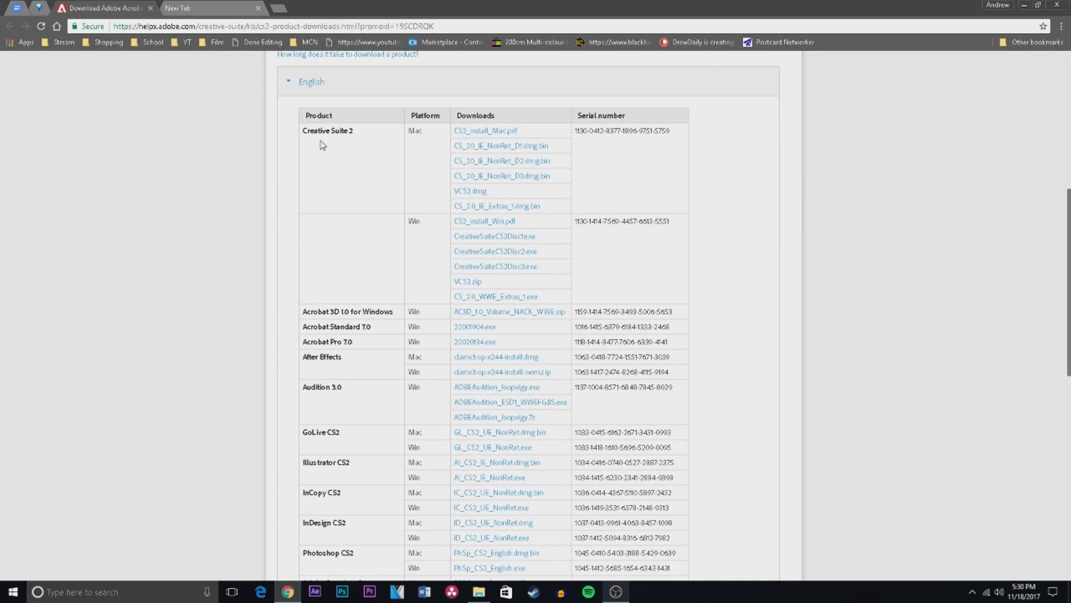
left_click_drag(314, 130, 330, 155)
left_click(311, 81)
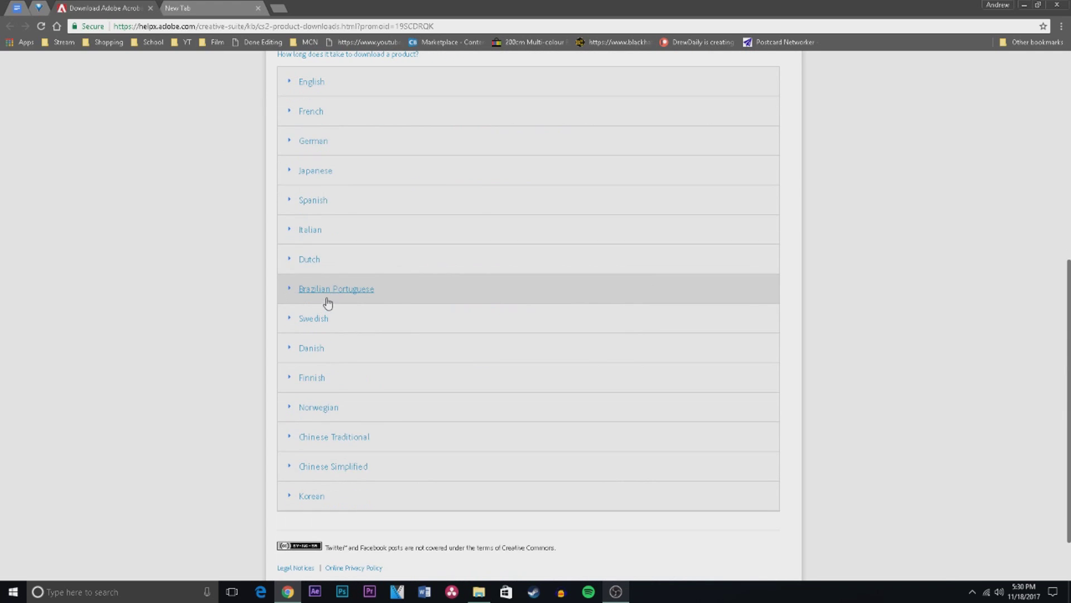
left_click(287, 82)
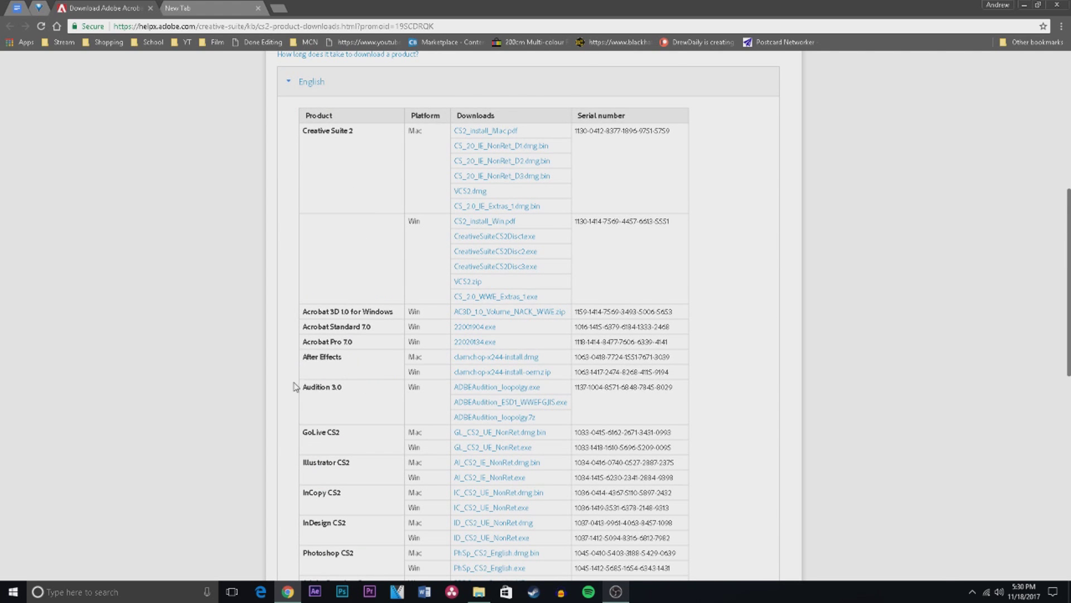
scroll(325, 341, "down", 1)
scroll(335, 368, "down", 1)
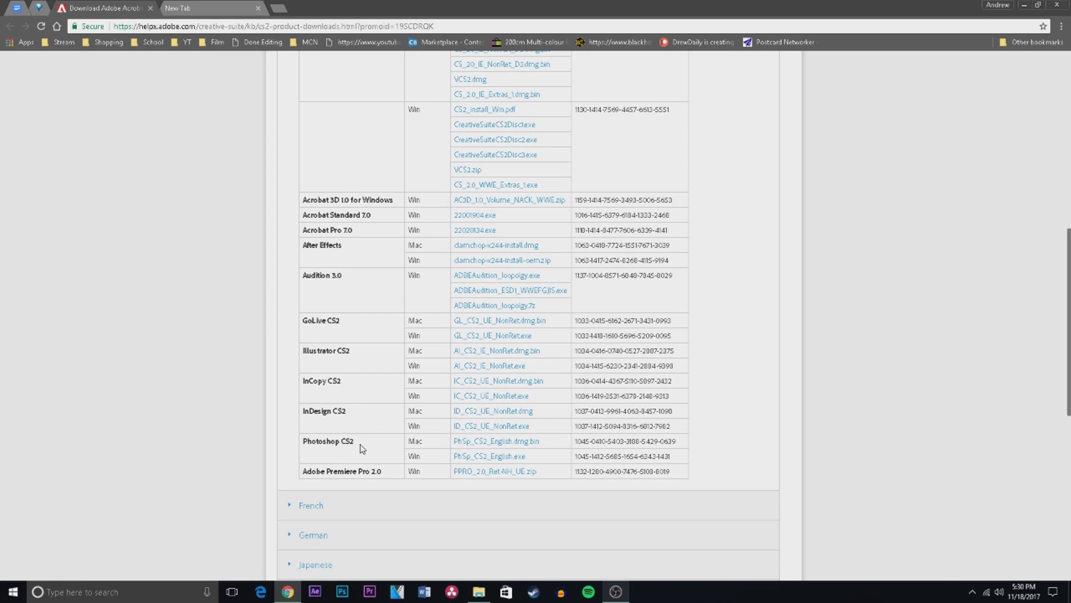
- Download PhSp_CS2_English.exe from the Photoshop CS2 Windows row
left_click(484, 457)
scroll(505, 440, "down", 8)
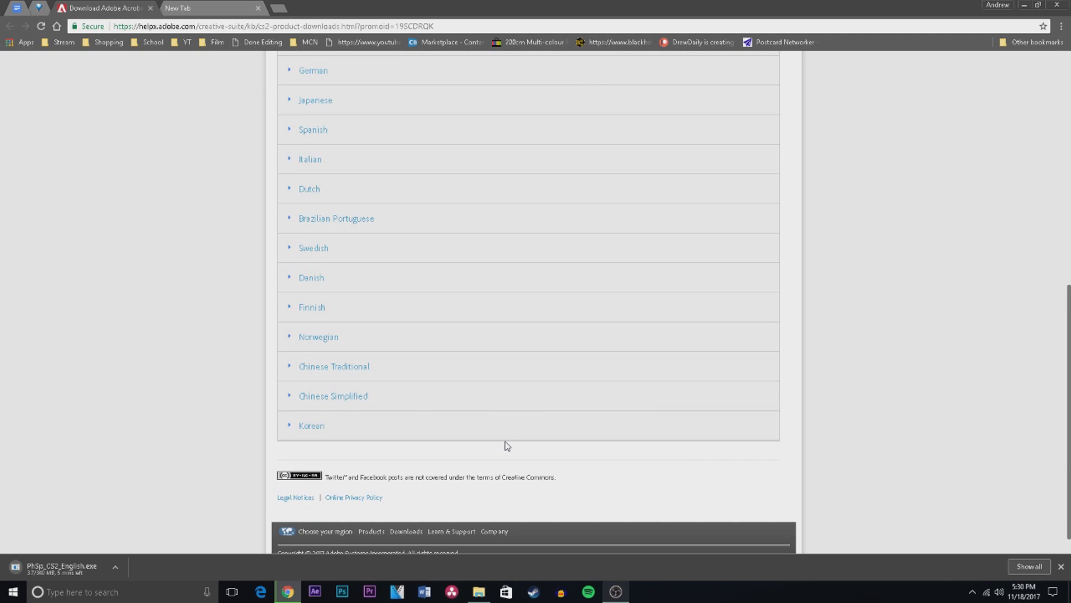
scroll(499, 440, "up", 8)
left_click(290, 458)
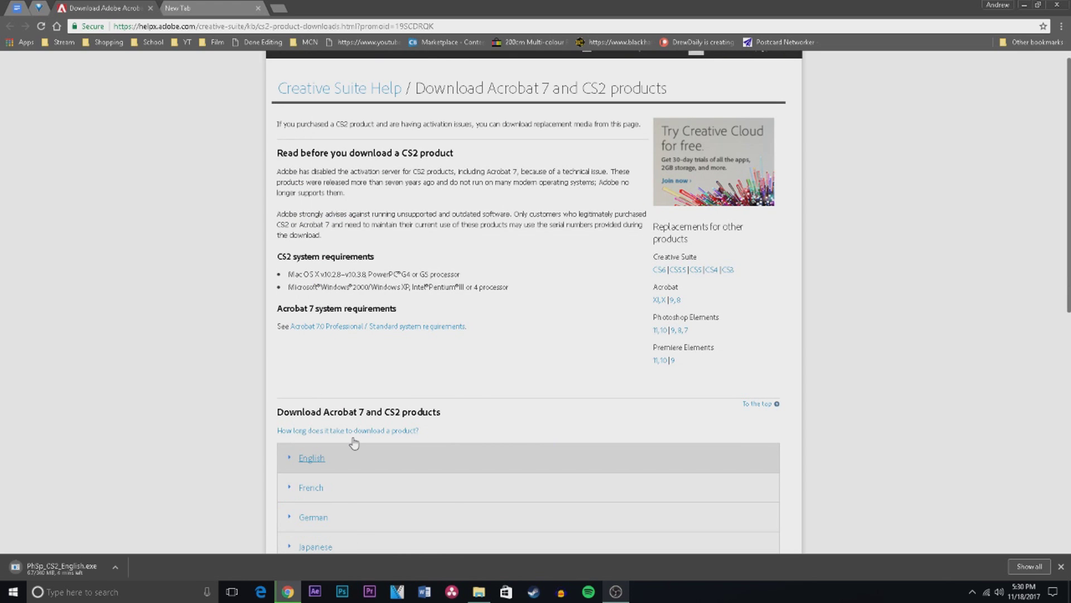
scroll(663, 426, "down", 5)
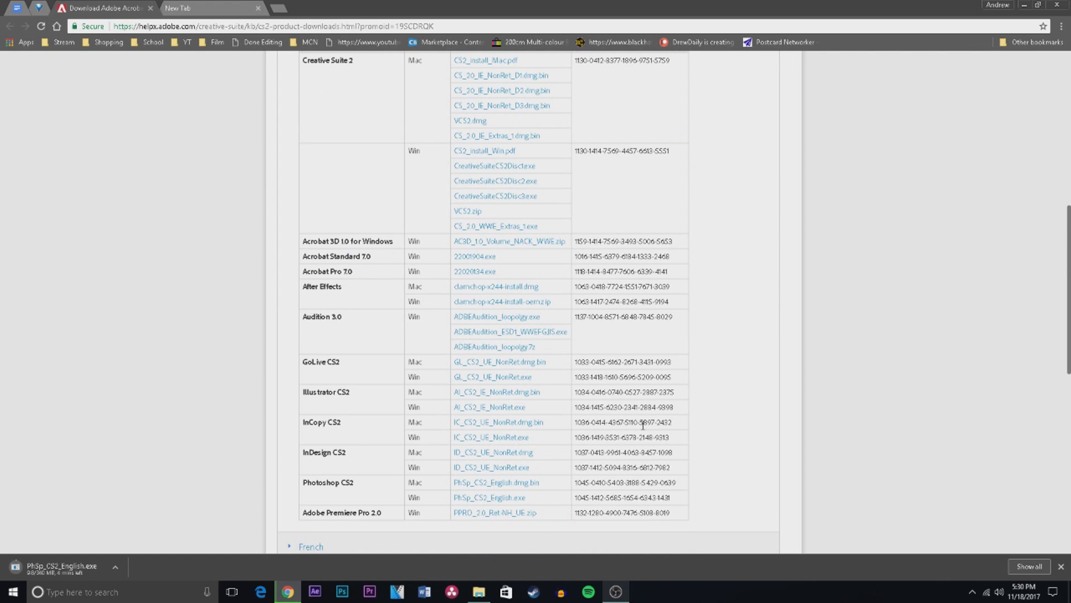
scroll(465, 425, "down", 1)
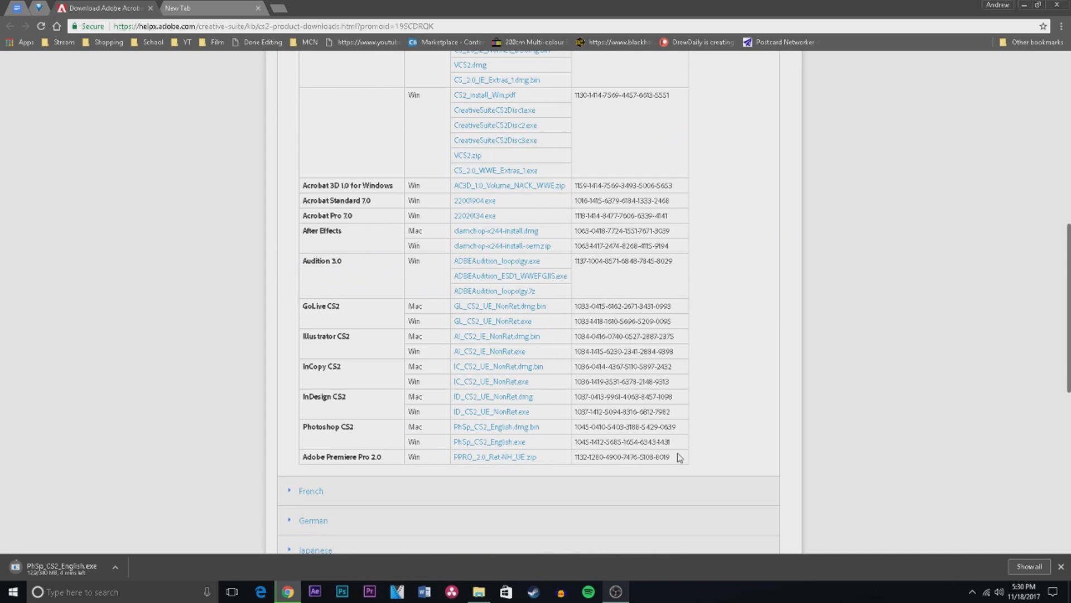
- Highlight the Photoshop CS2 Windows serial number and bring up the page context menu
left_click_drag(576, 443, 684, 446)
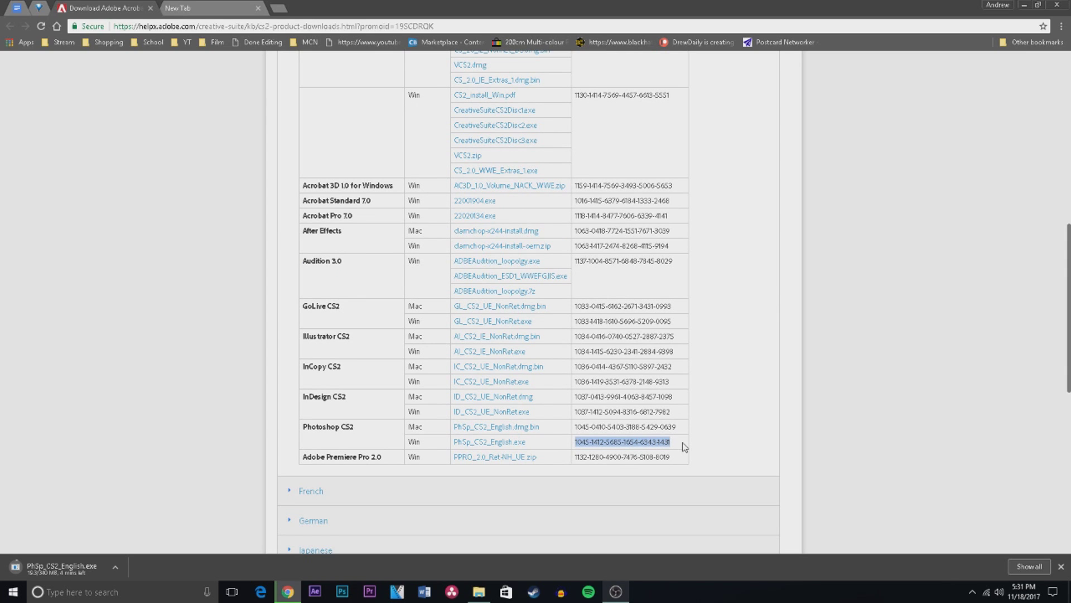
scroll(685, 446, "down", 8)
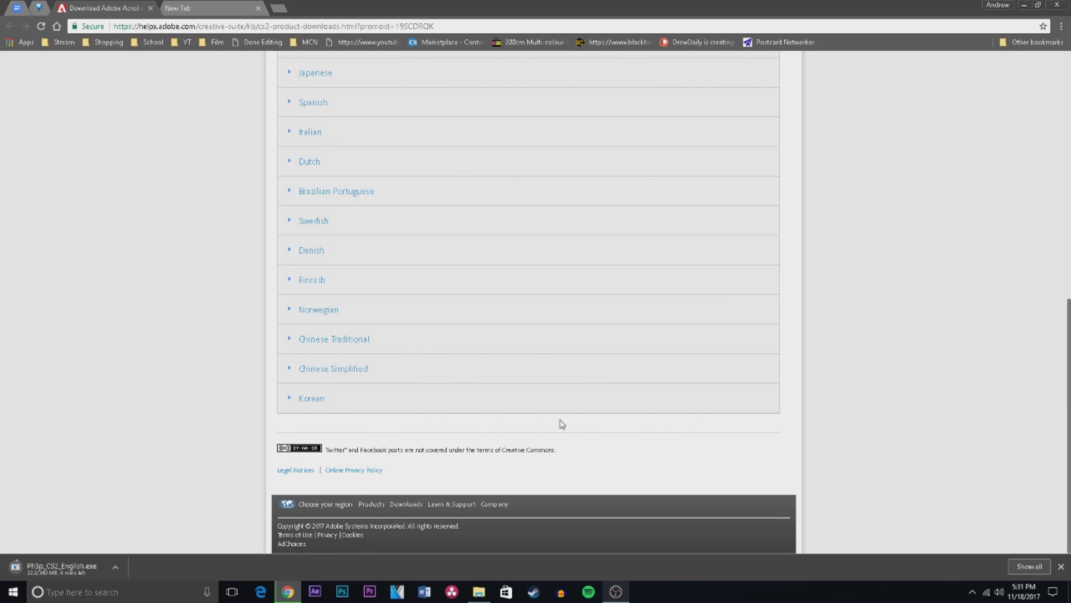
scroll(562, 424, "up", 6)
left_click(291, 318)
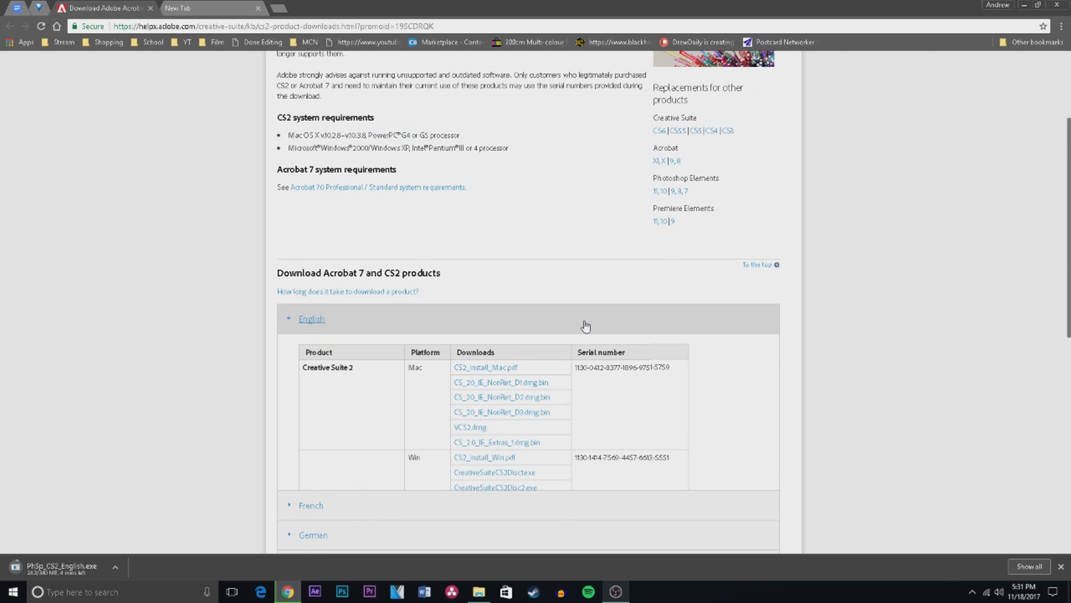
scroll(608, 344, "down", 5)
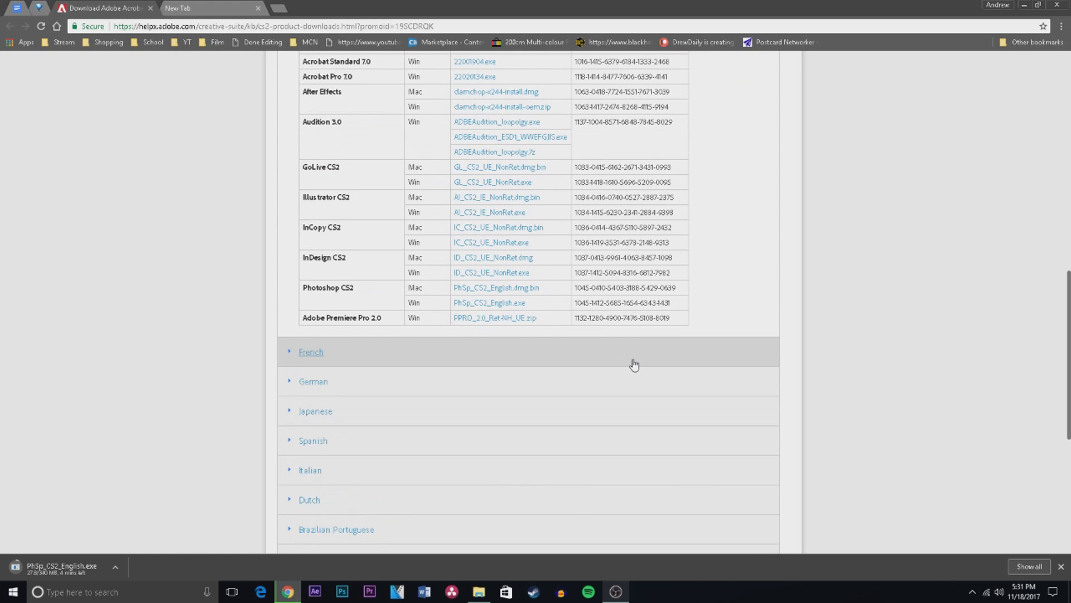
right_click(606, 299)
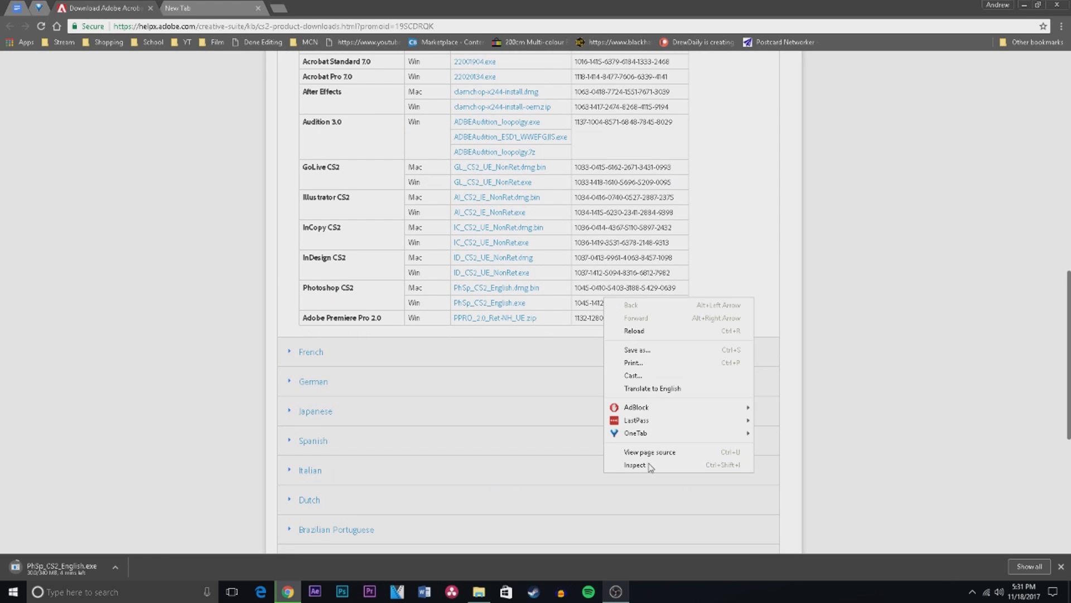
- Dismiss the context menu and close the DevTools panel with F12
key("Escape")
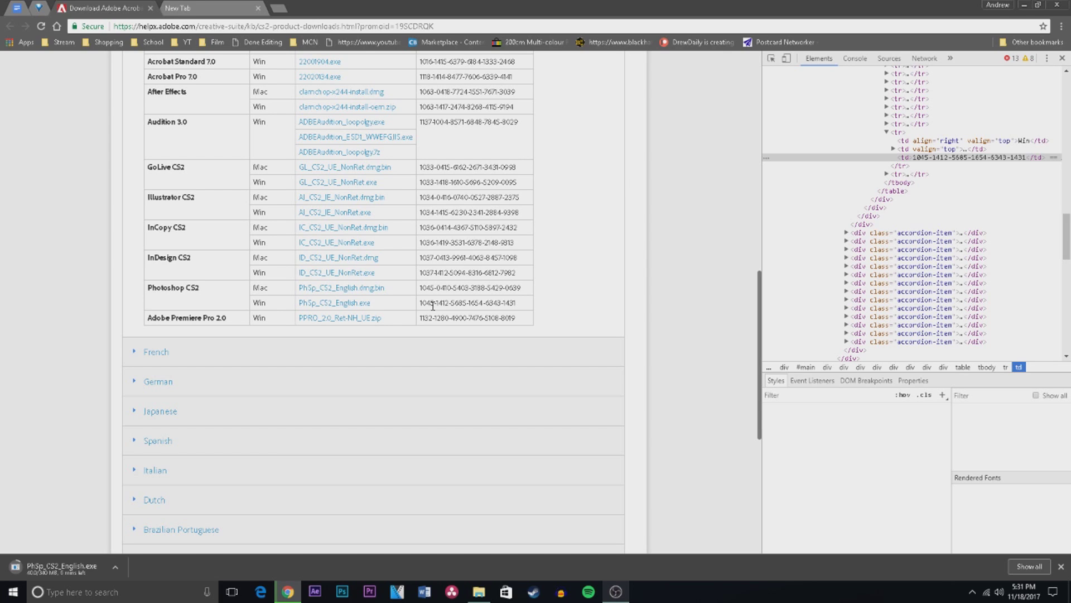
key("F12")
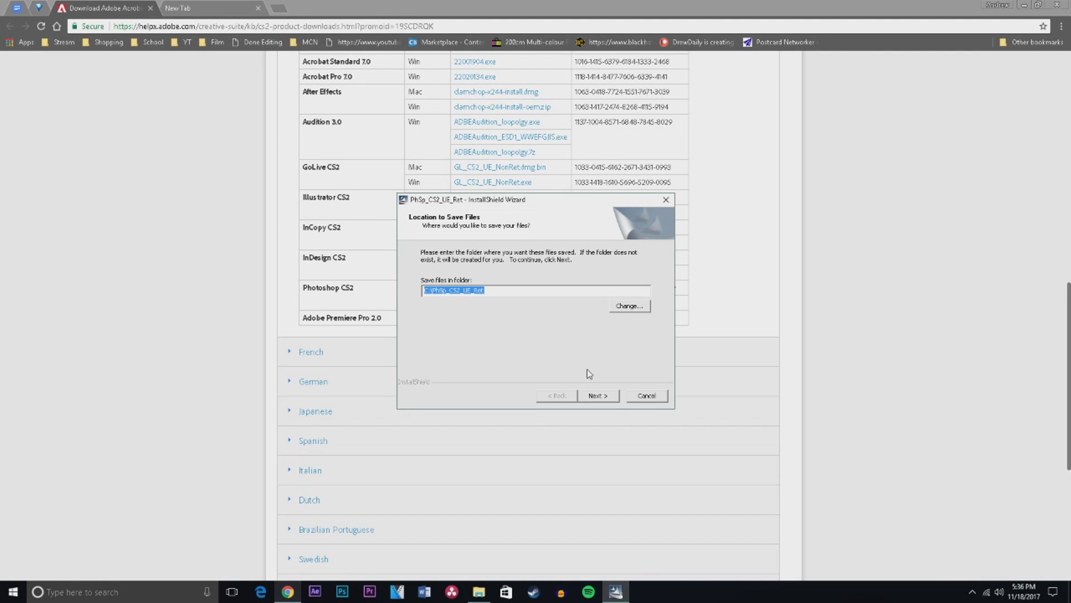
- Extract the installer files to the default folder, overwriting all existing files
left_click(605, 395)
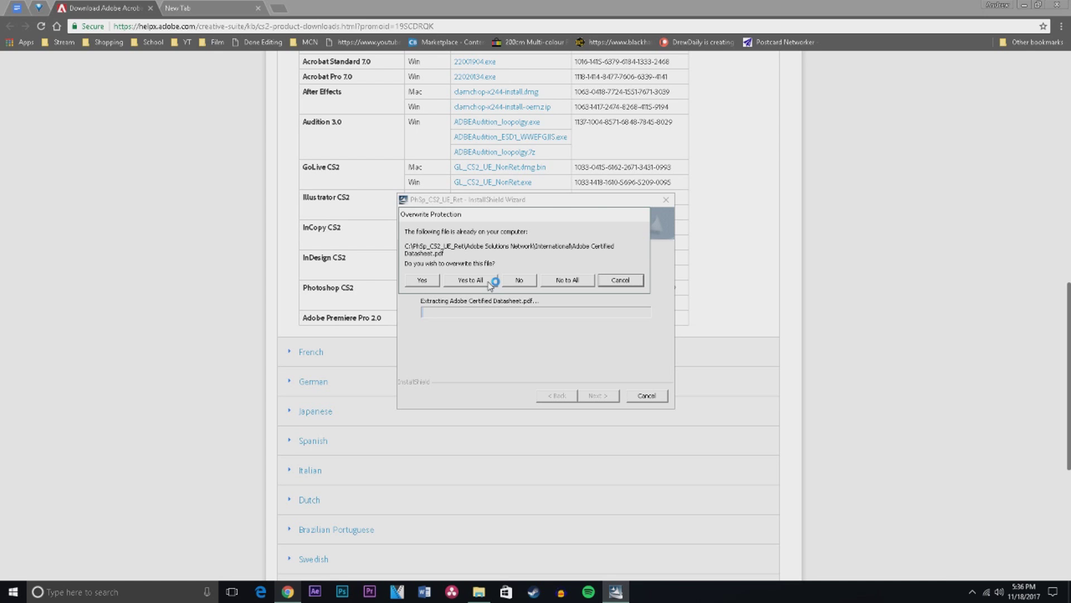
left_click(489, 283)
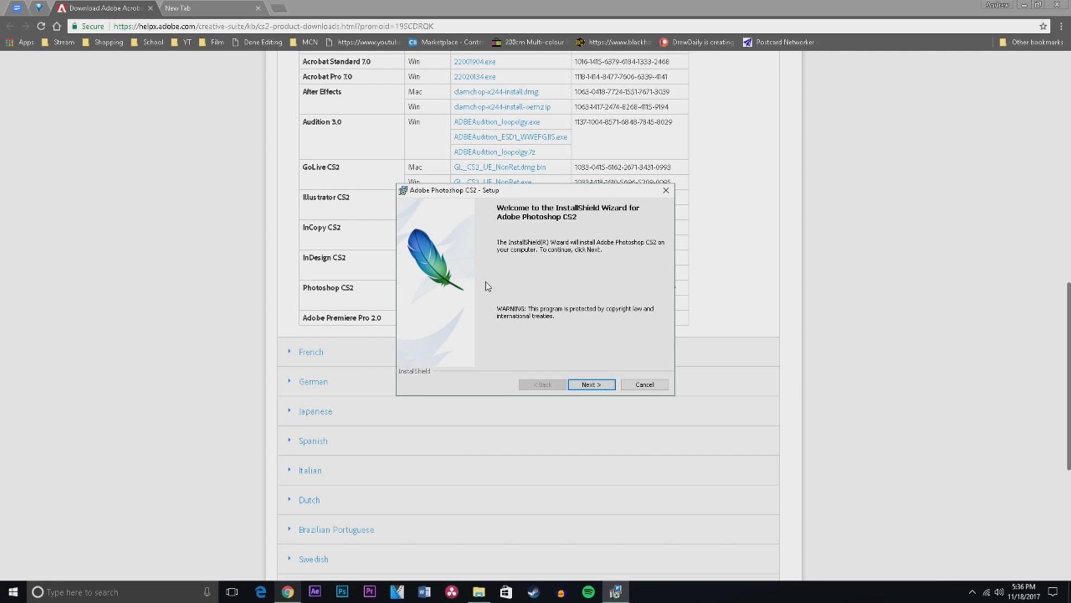
- Accept the licence, then enter the user name and organization 'YouTube'
left_click(608, 384)
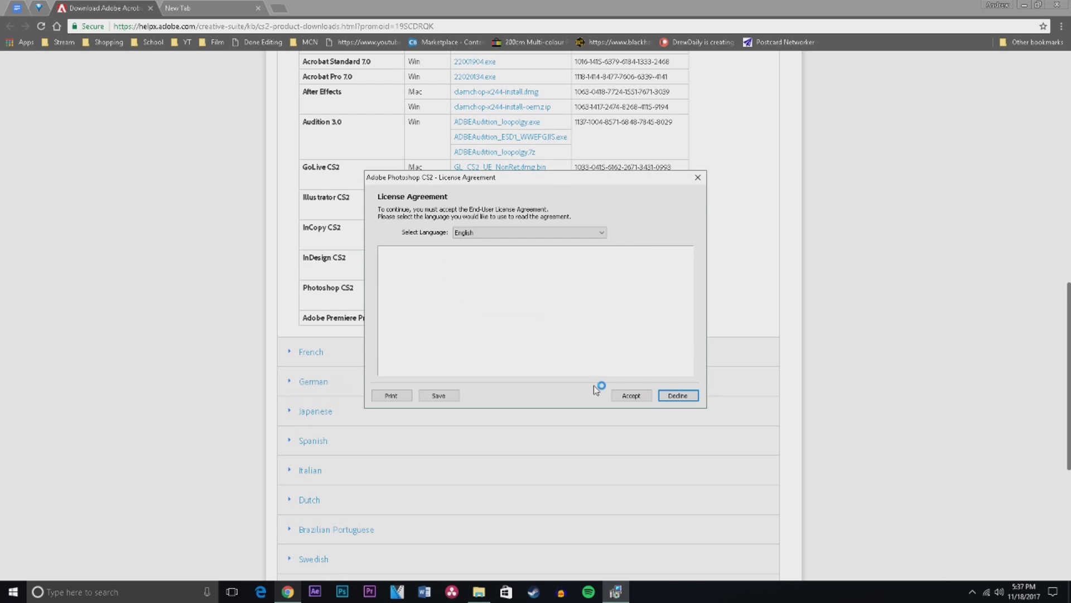
left_click(631, 395)
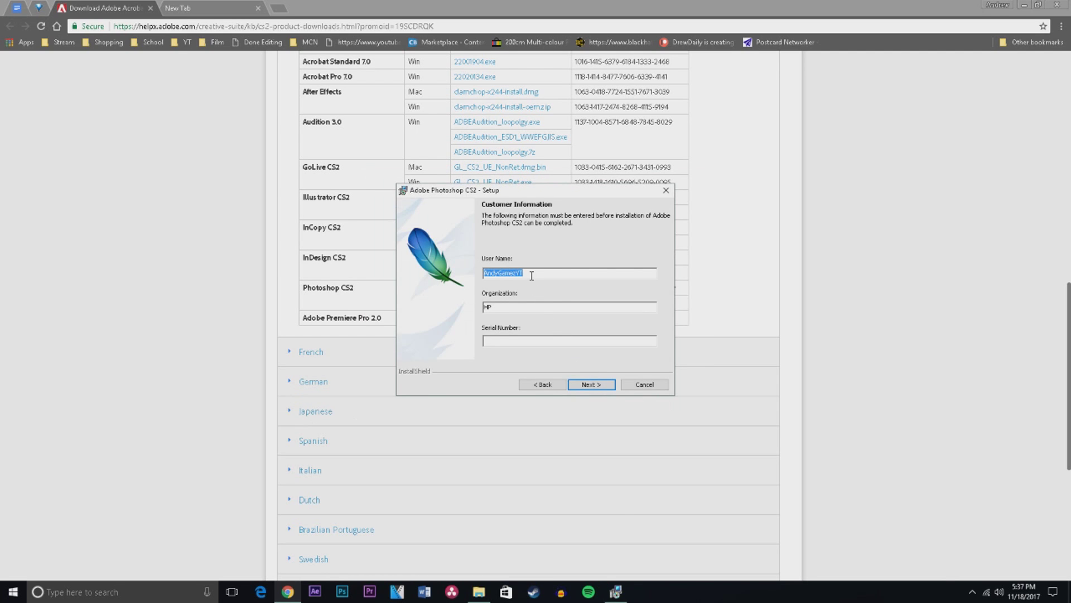
key("BackSpace")
type("d")
double_click(535, 275)
key("BackSpace")
type("rewDaily")
key("Tab")
type("YouTube")
- Paste the full serial number copied from the web page and confirm the customer information
left_click(555, 338)
key("ctrl+v")
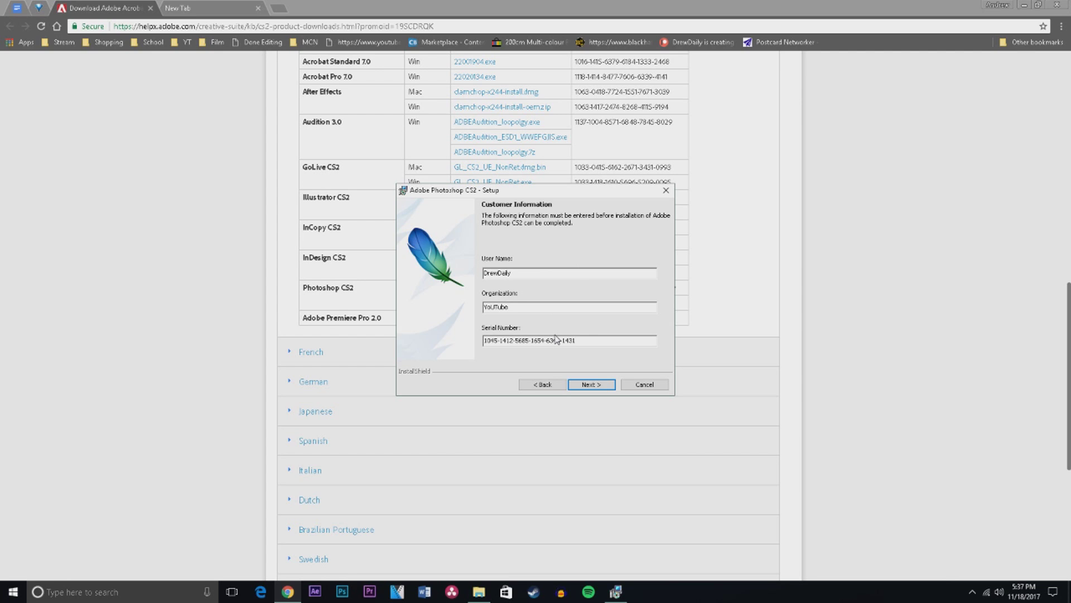
left_click_drag(491, 340, 592, 340)
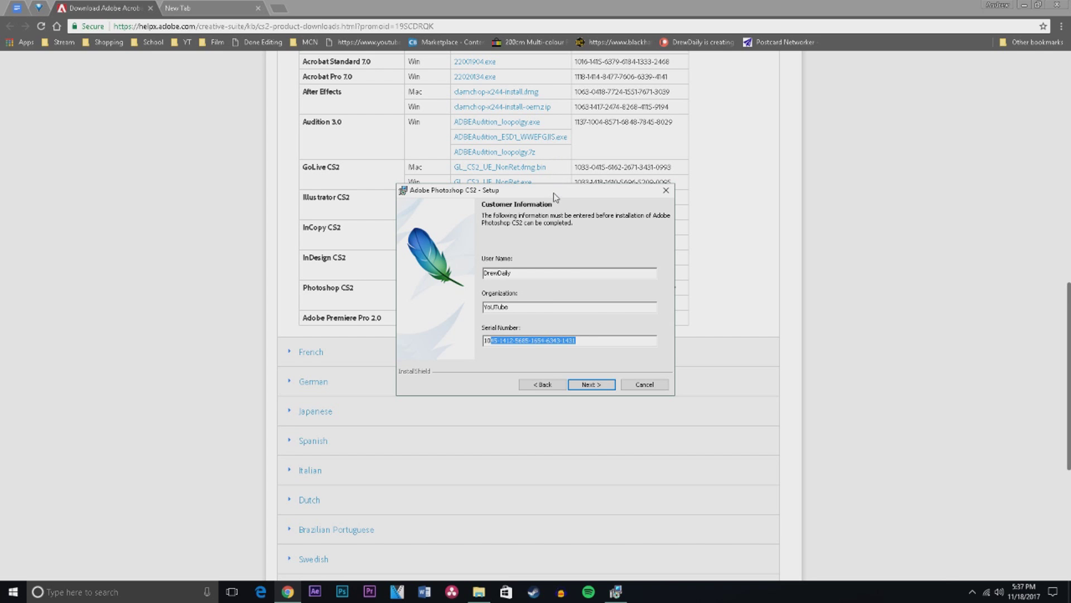
left_click_drag(554, 192, 388, 189)
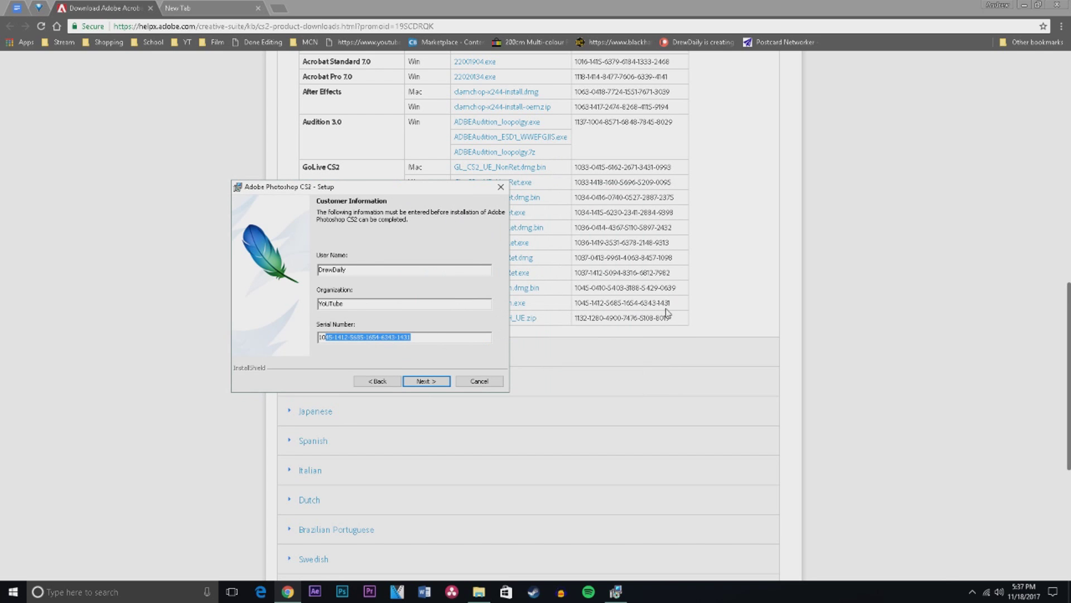
left_click_drag(411, 337, 321, 320)
key("ctrl+c")
key("BackSpace")
type("1045")
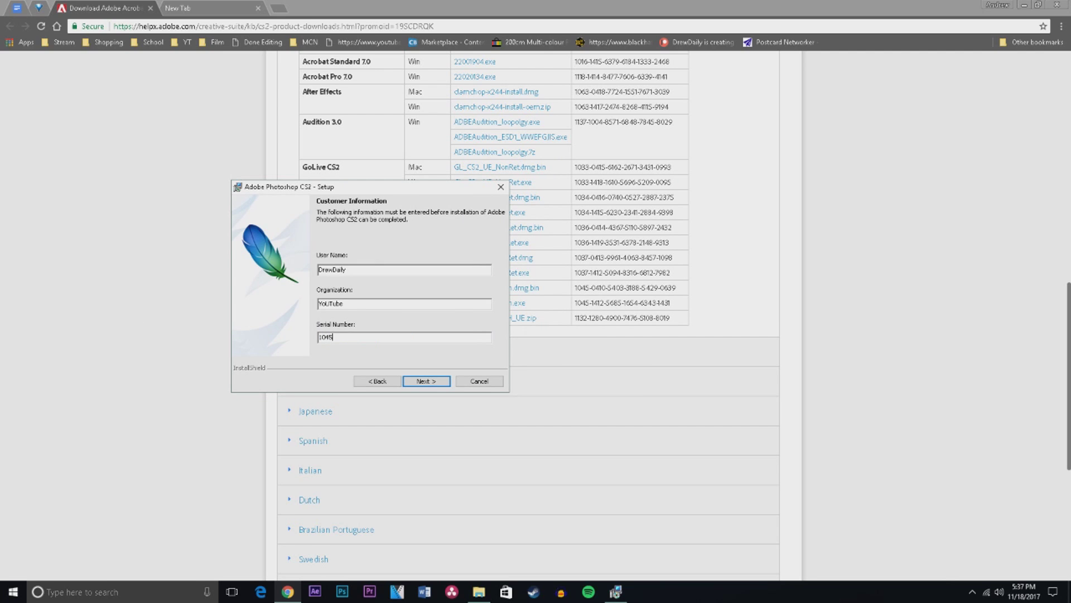
key("ctrl+a")
key("BackSpace")
key("ctrl+v")
left_click(432, 382)
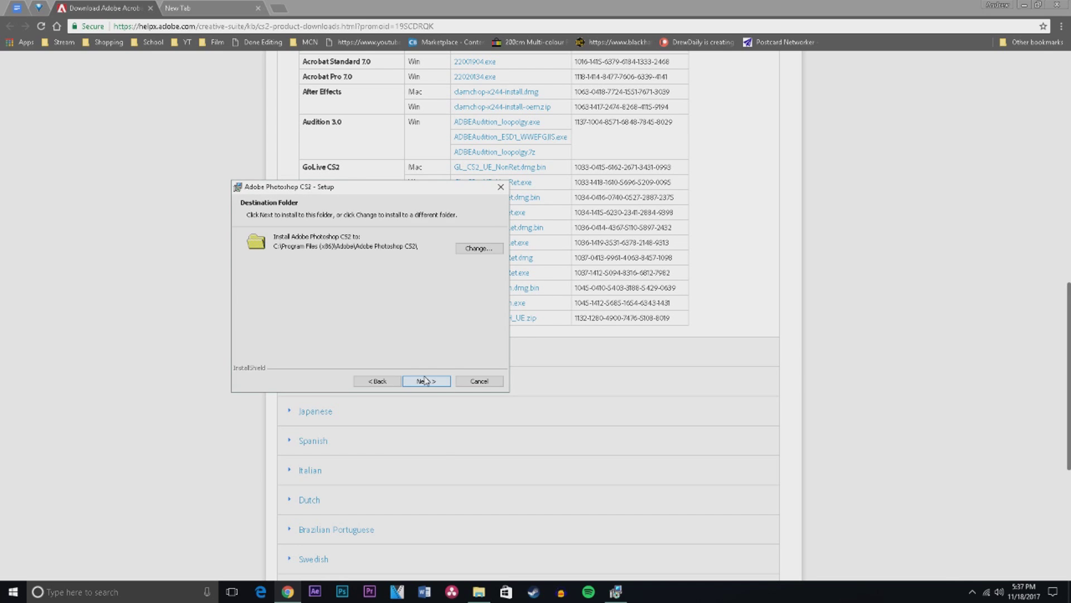
- Keep the default install folder and file associations, then cancel the installation and close setup
left_click(425, 380)
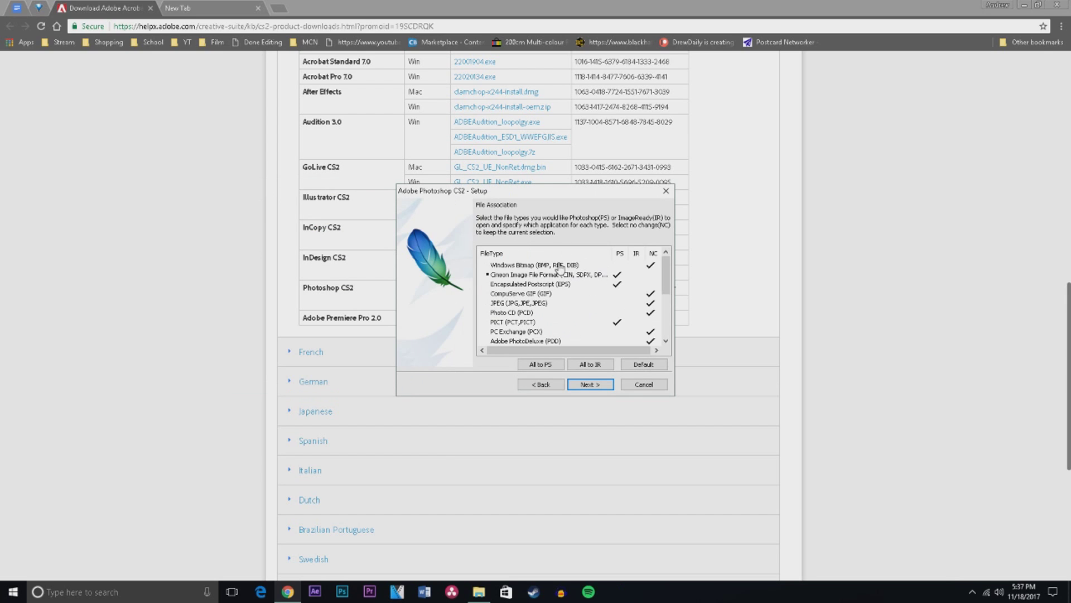
scroll(600, 286, "down", 1)
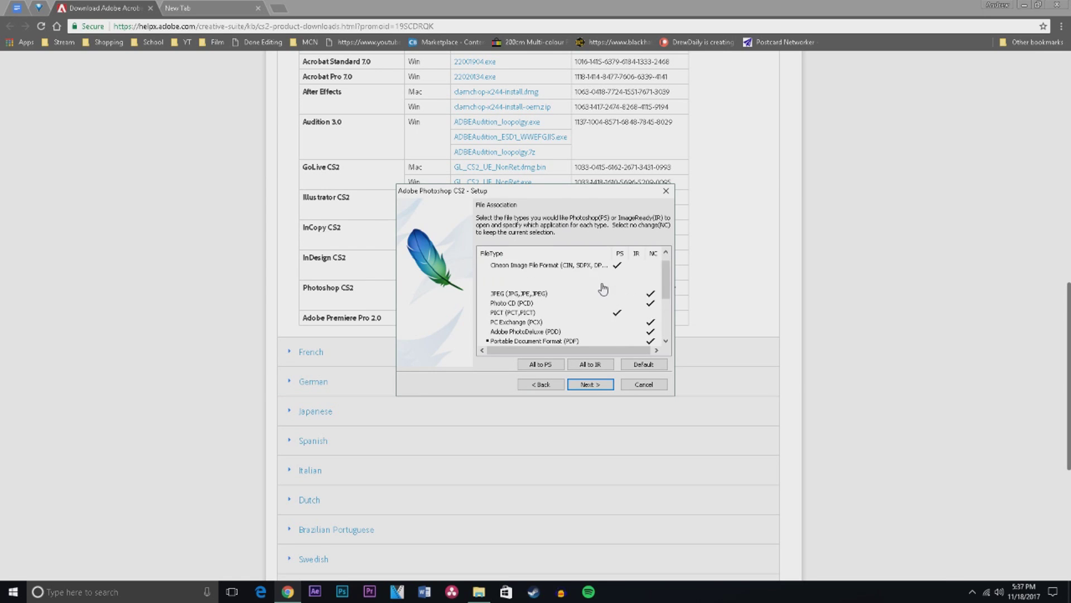
left_click(604, 386)
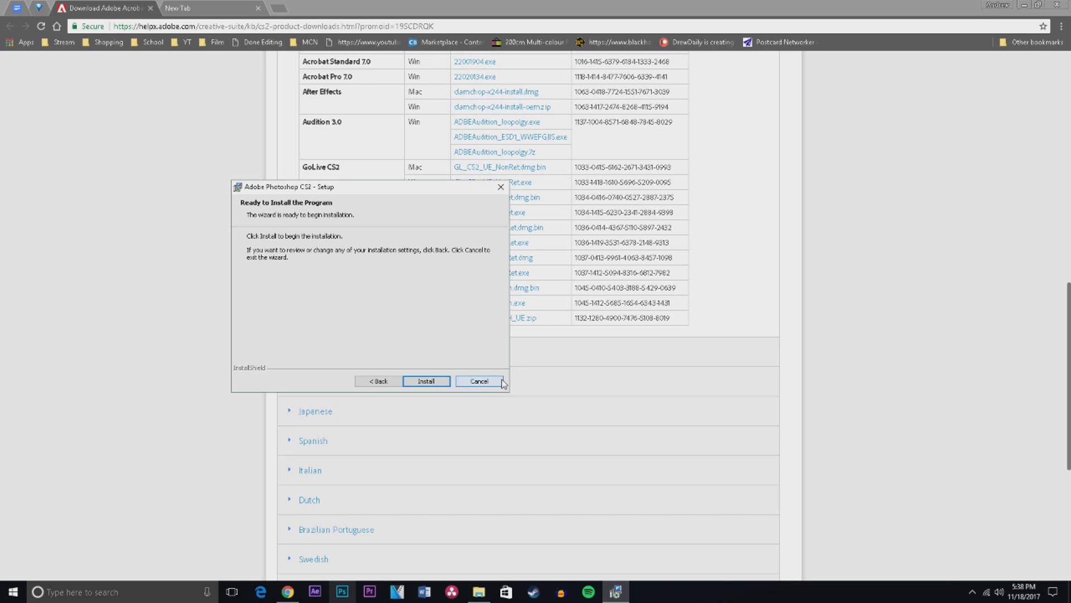
left_click(496, 381)
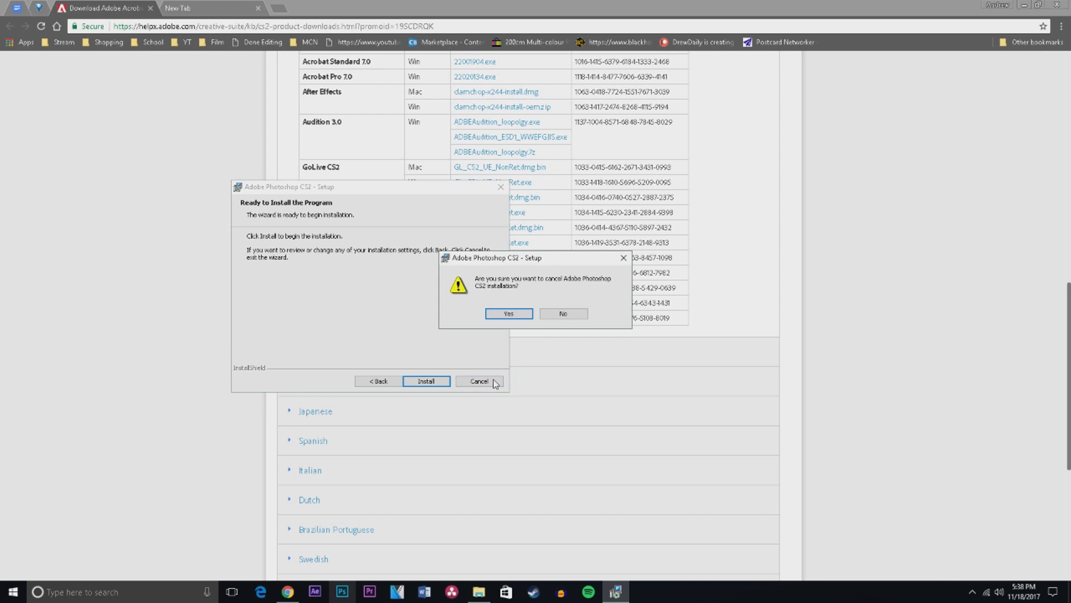
left_click(510, 315)
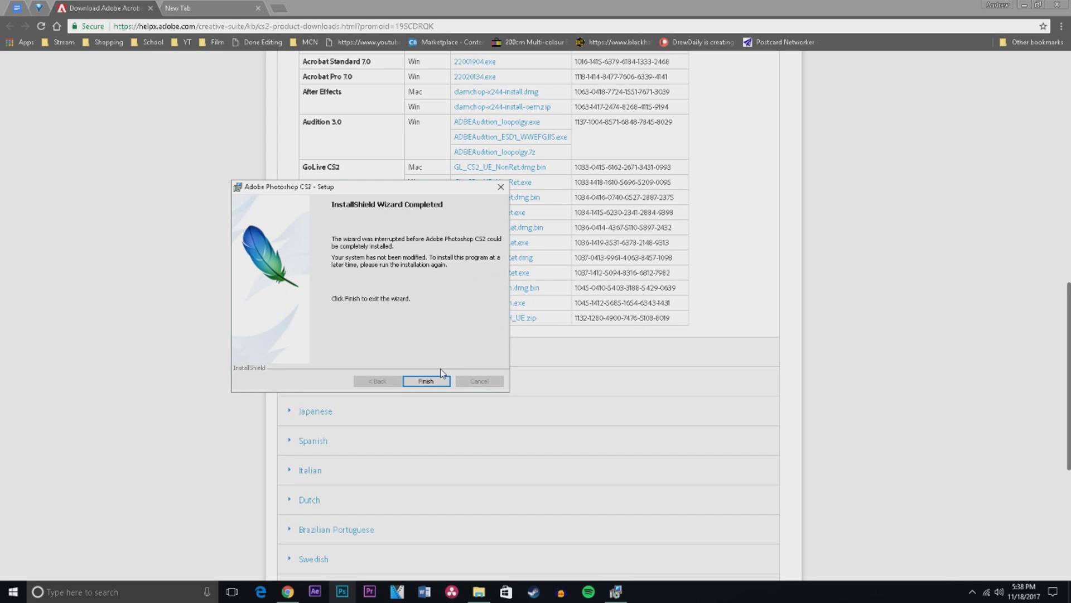
left_click(430, 381)
scroll(442, 405, "up", 1)
- Scroll the Adobe page to the top and show the desktop with Win+D
scroll(442, 406, "up", 10)
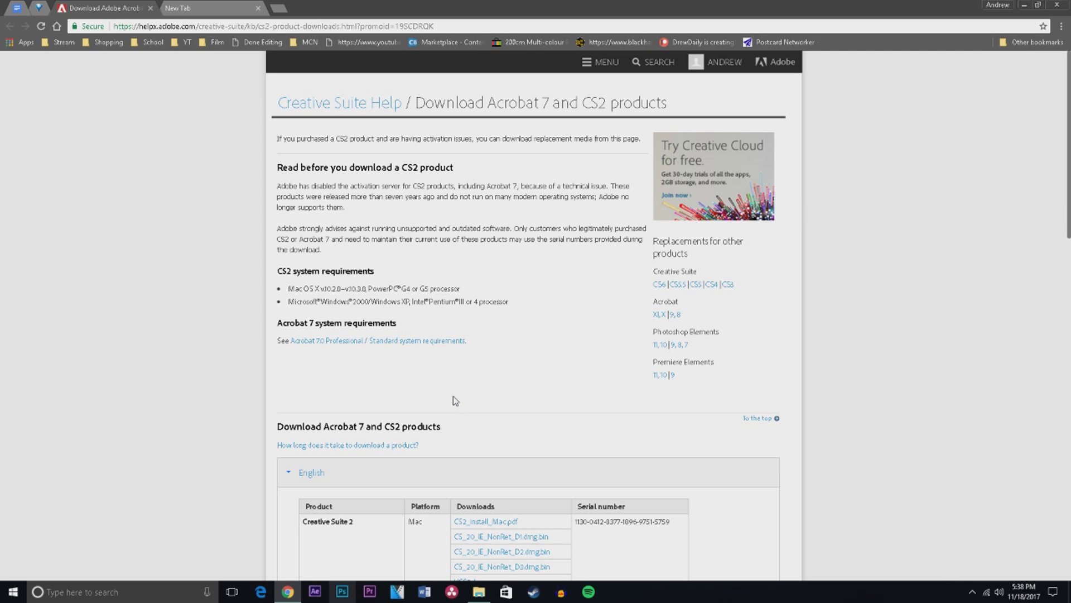
key("super+d")
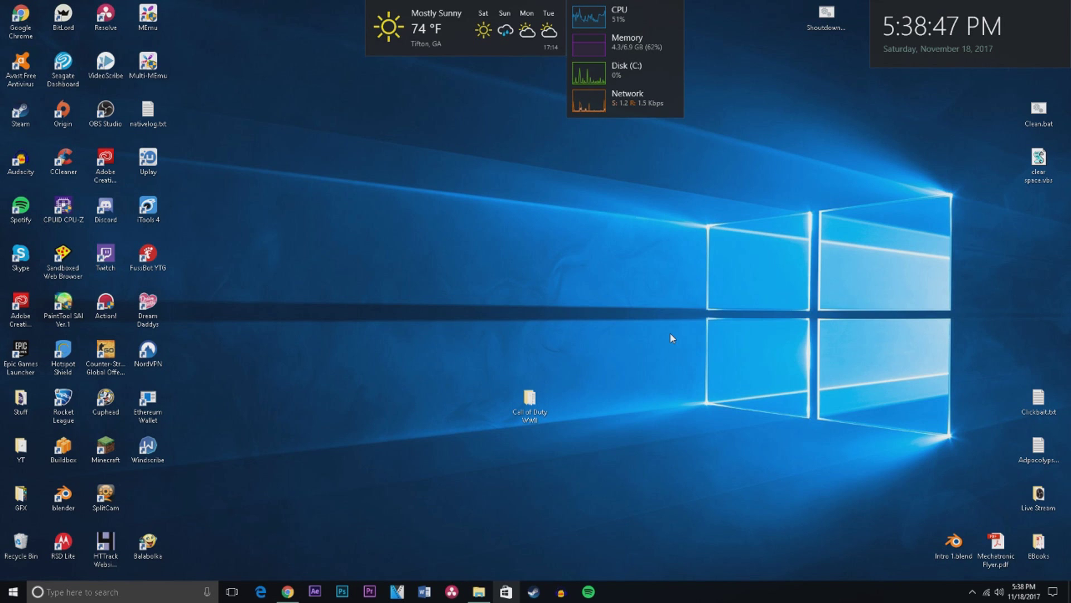